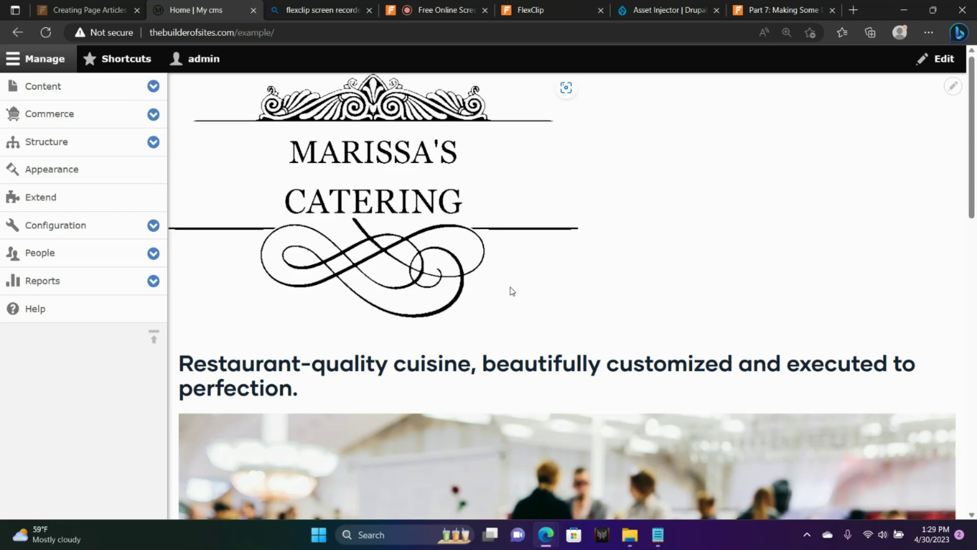
- Copy the tar.gz download link from the Asset Injector 8.x-2.16 release page on drupal.org
left_click(666, 11)
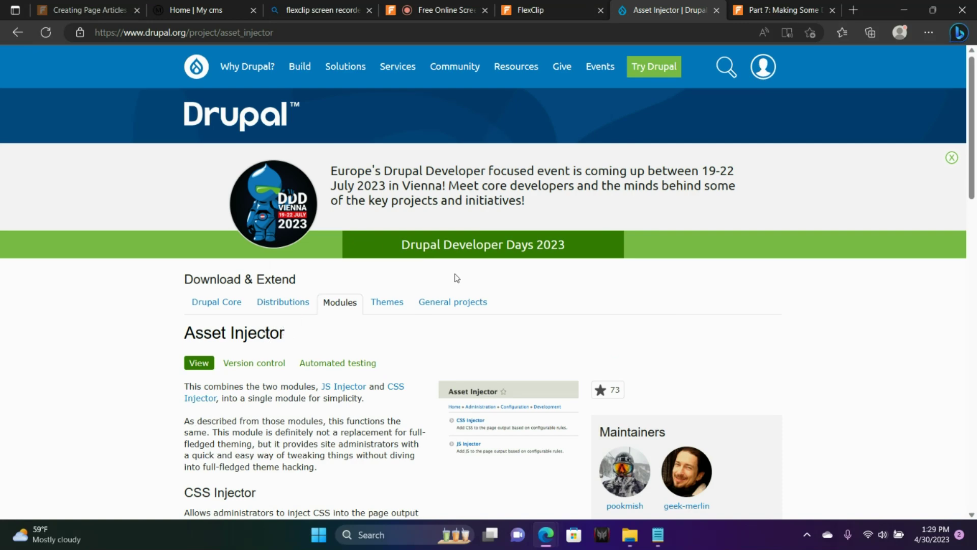
left_click_drag(974, 136, 974, 332)
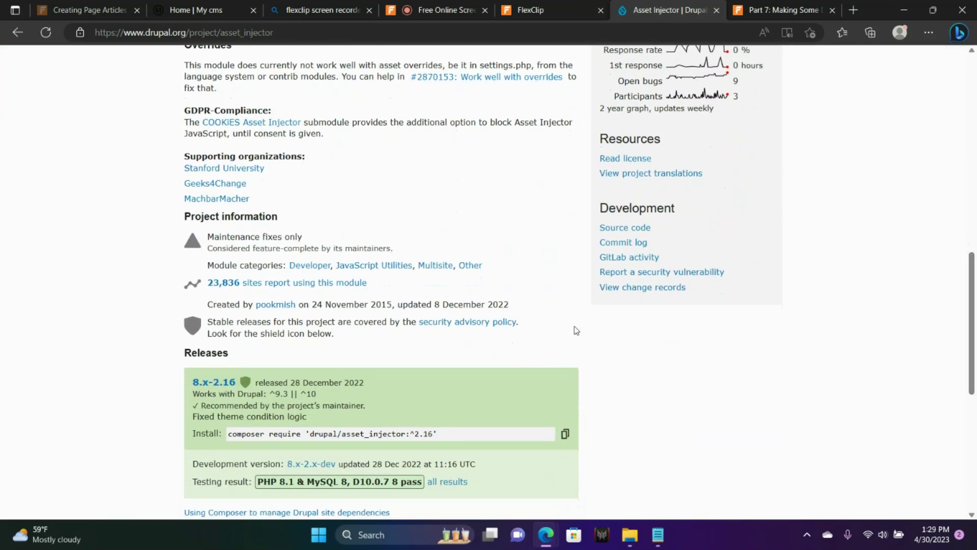
left_click(226, 384)
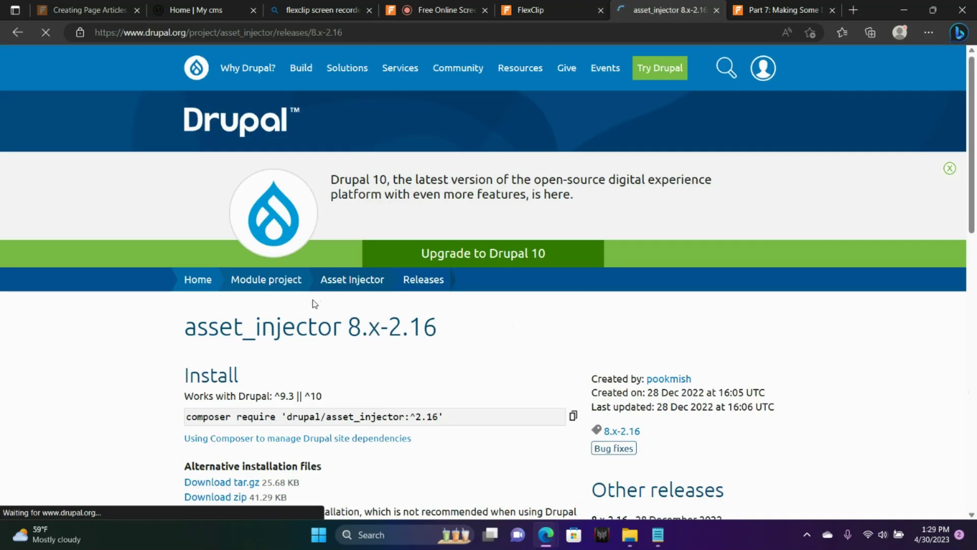
left_click_drag(975, 158, 974, 232)
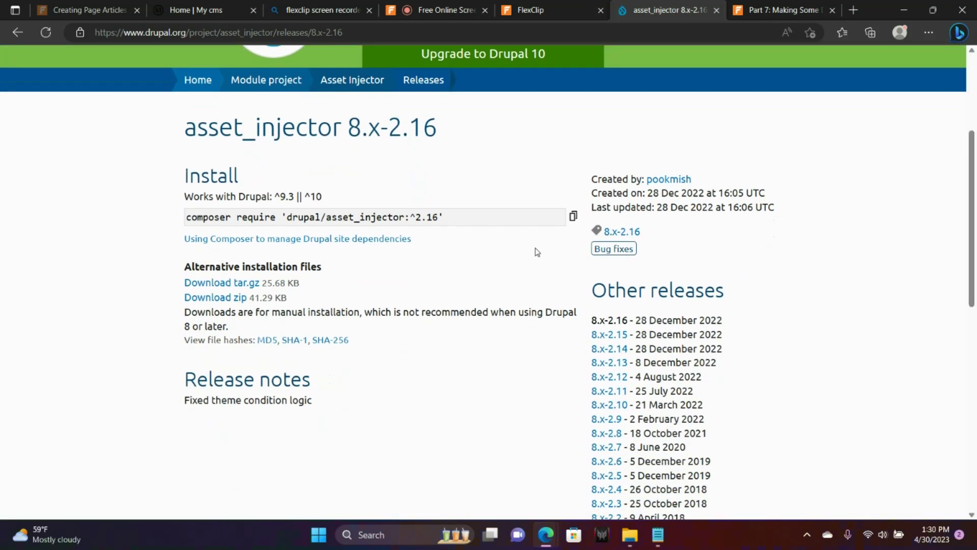
right_click(219, 287)
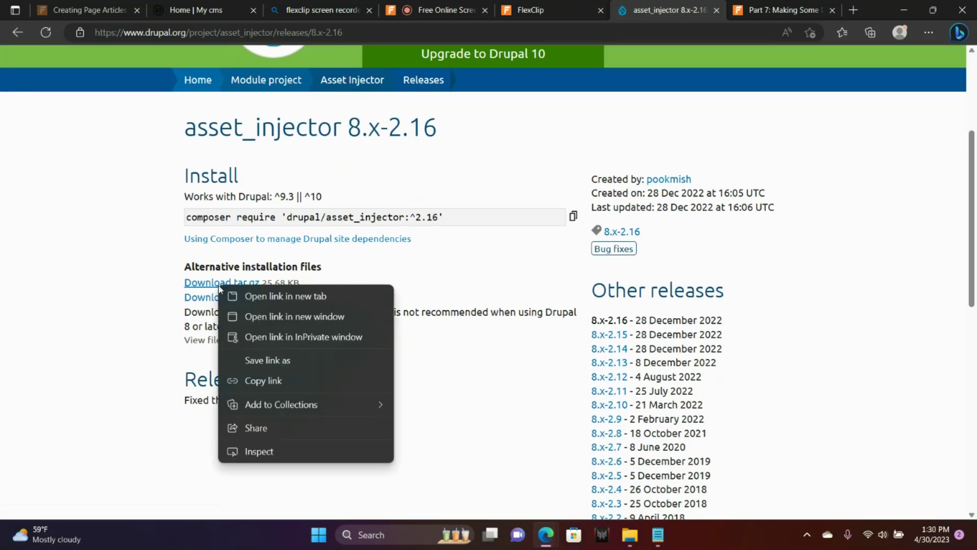
left_click(265, 381)
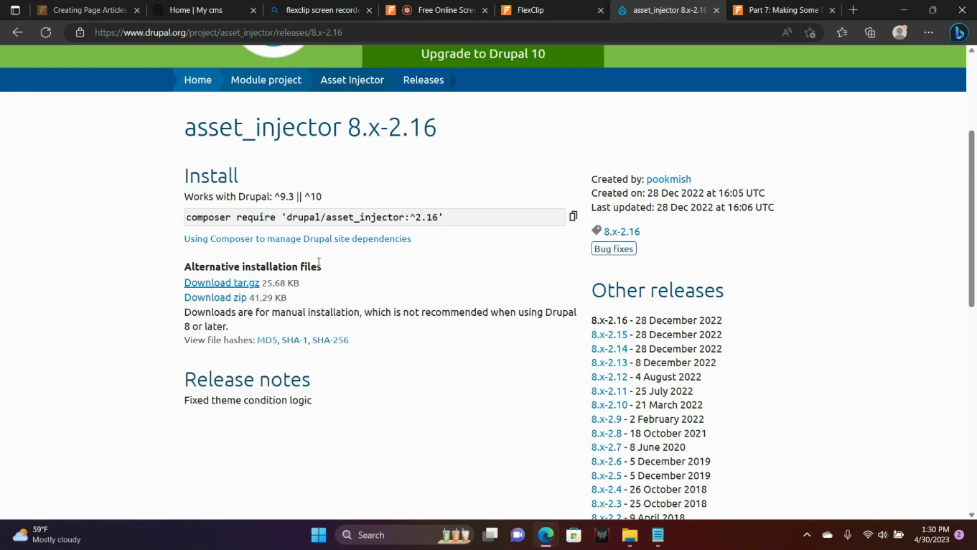
left_click(209, 6)
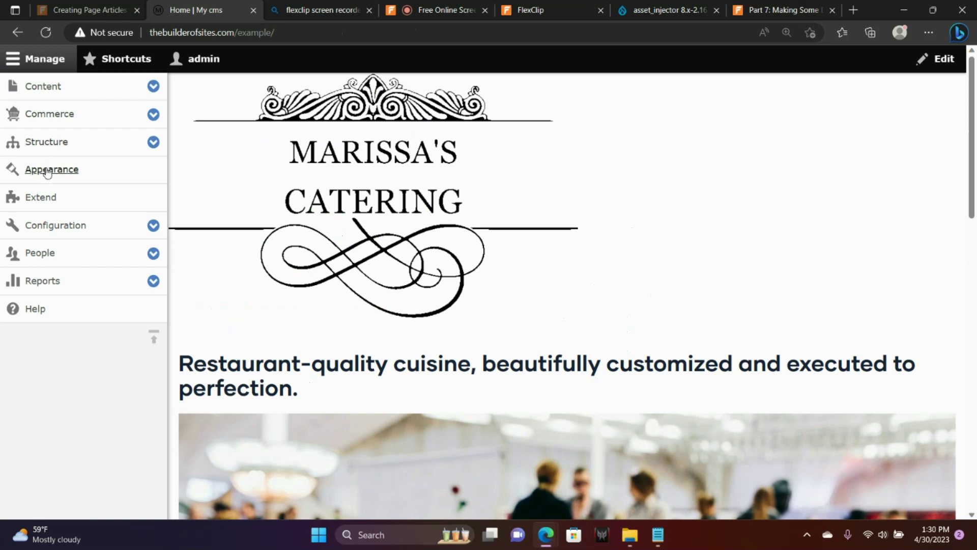
- Add Asset Injector 8.x-2.16 to the site by pasting its tar.gz URL into 'Add from a URL'
left_click(43, 199)
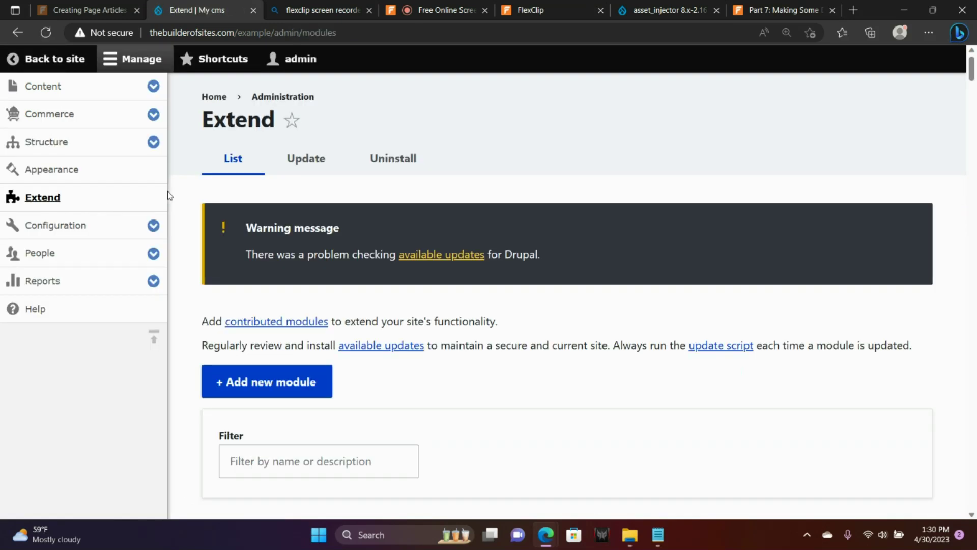
left_click(261, 377)
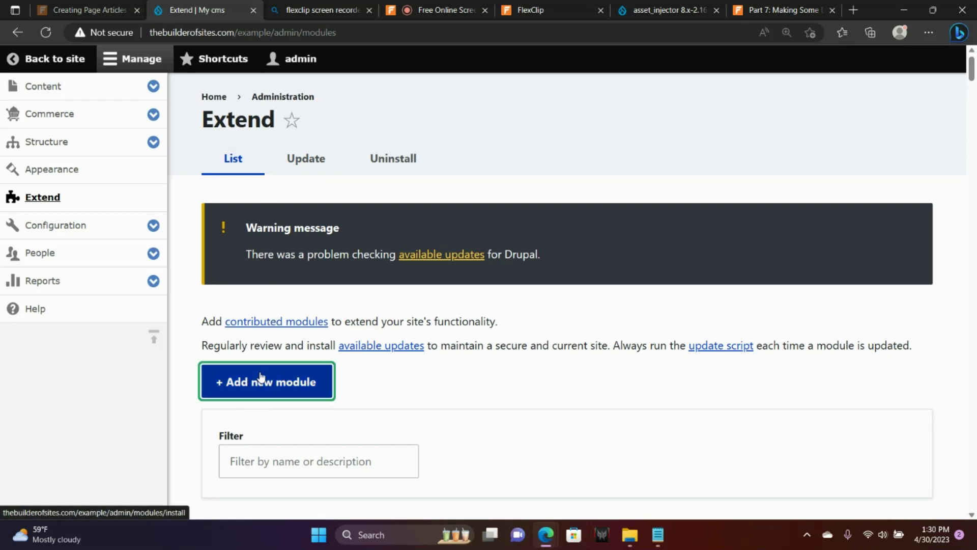
left_click(298, 245)
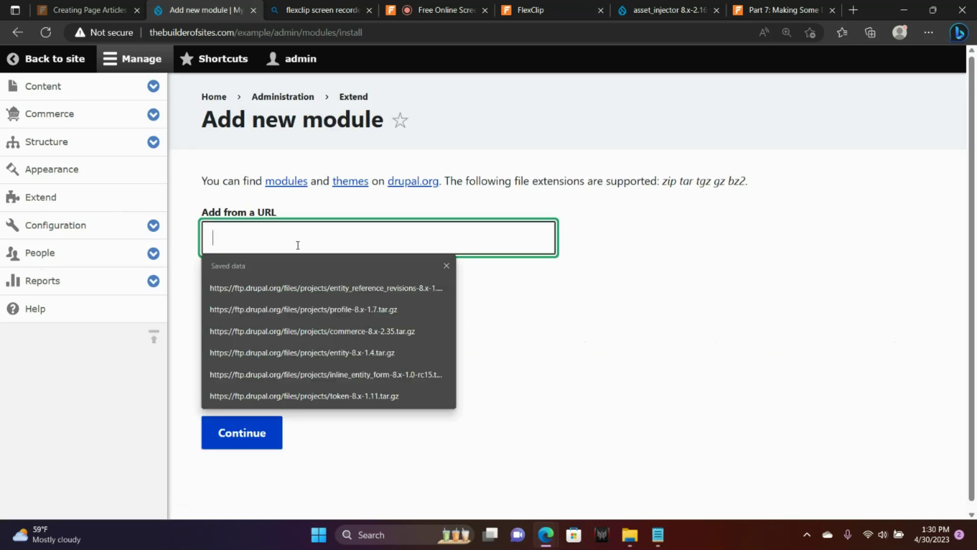
key("ctrl+v")
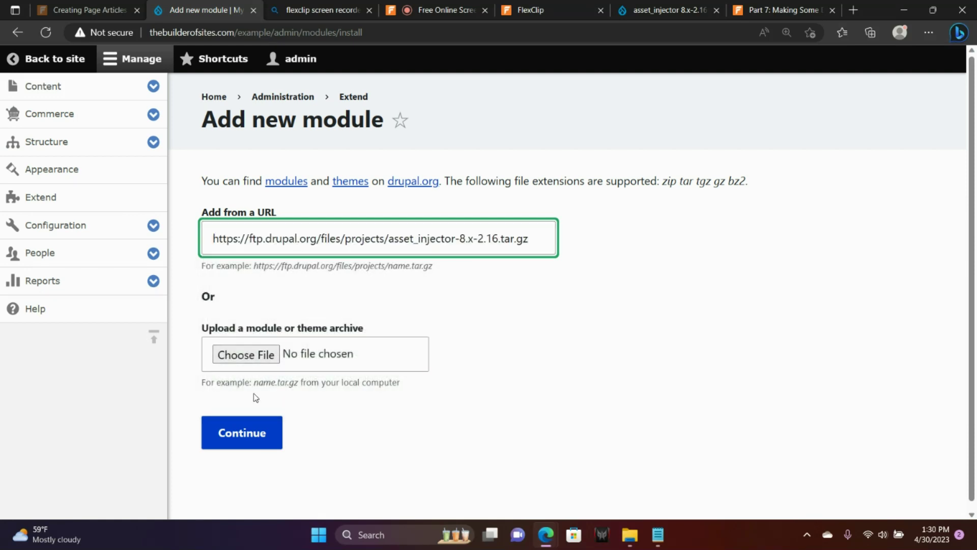
left_click(254, 425)
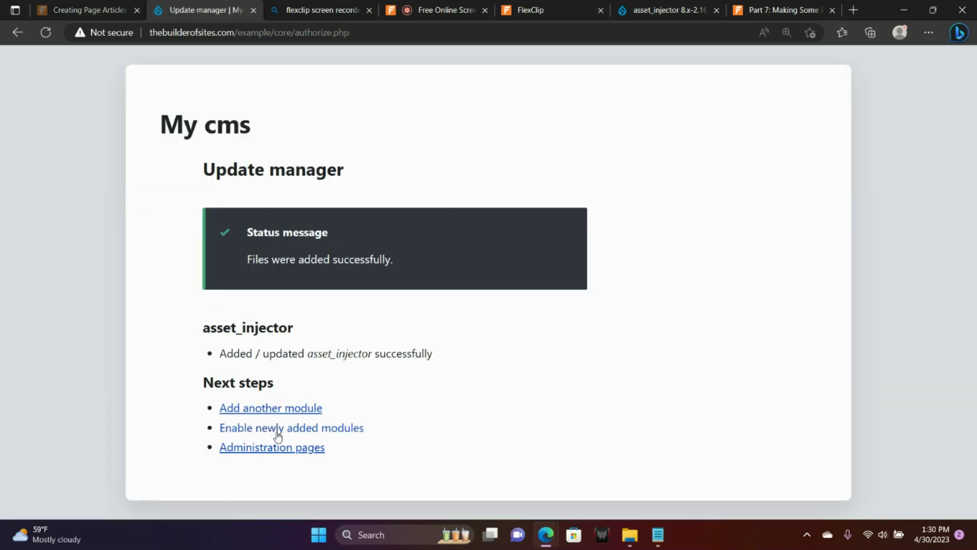
left_click(270, 432)
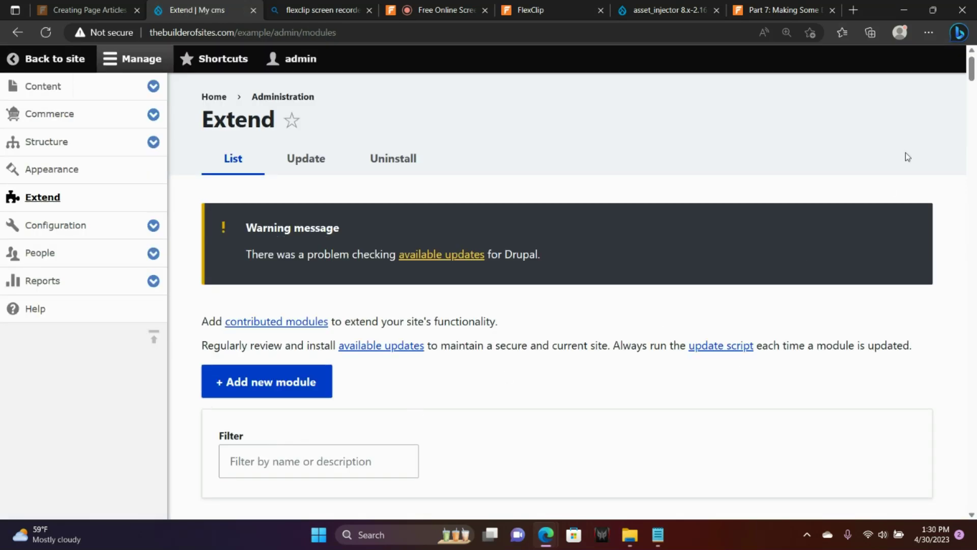
- Filter the Extend list by 'asset', tick Asset Injector, and install it
left_click_drag(971, 74, 971, 78)
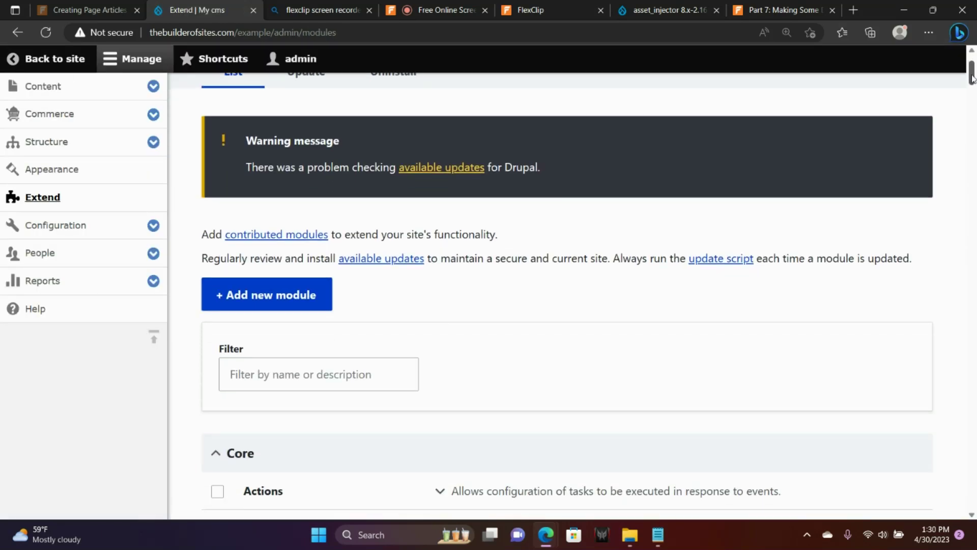
left_click(340, 373)
type("assest")
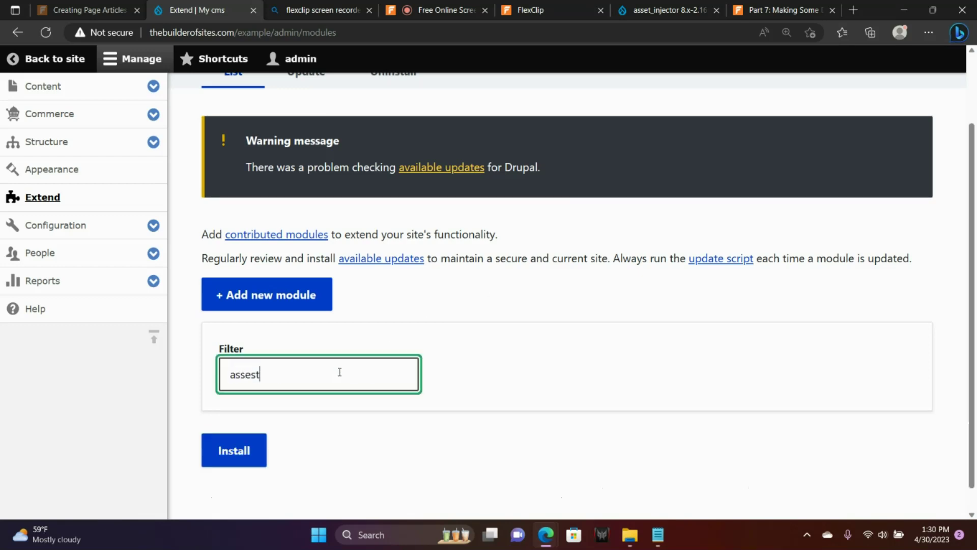
key("BackSpace")
key("BackSpace")
type("t")
scroll(976, 323, "down", 2)
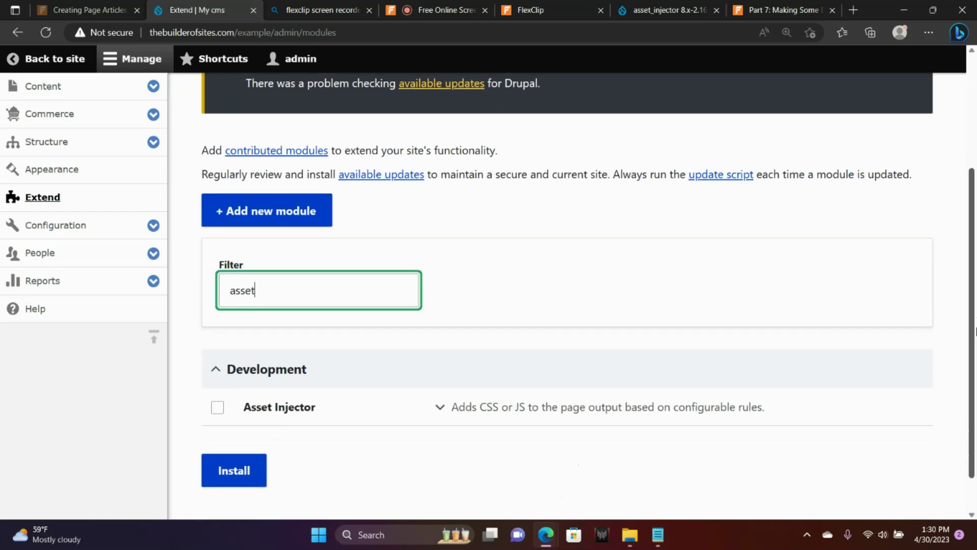
left_click(218, 397)
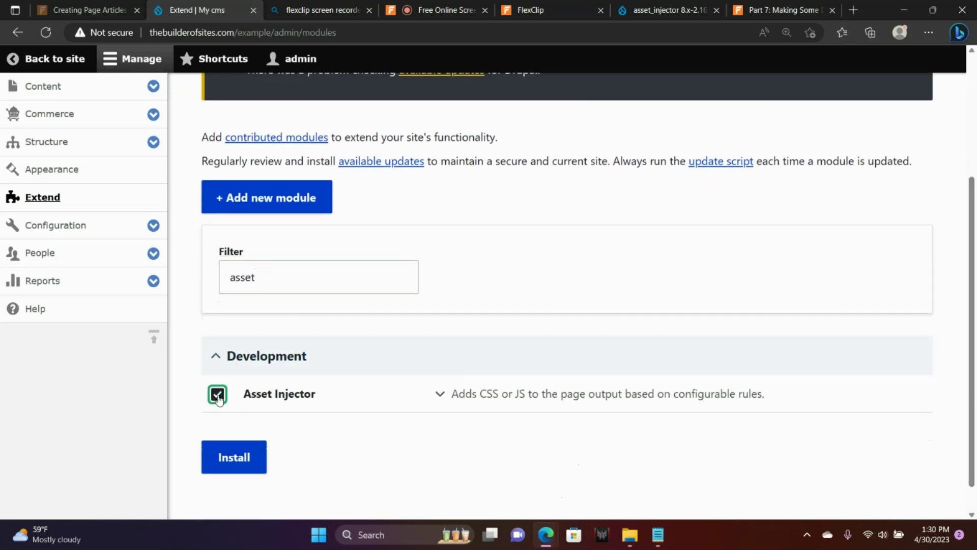
left_click(230, 455)
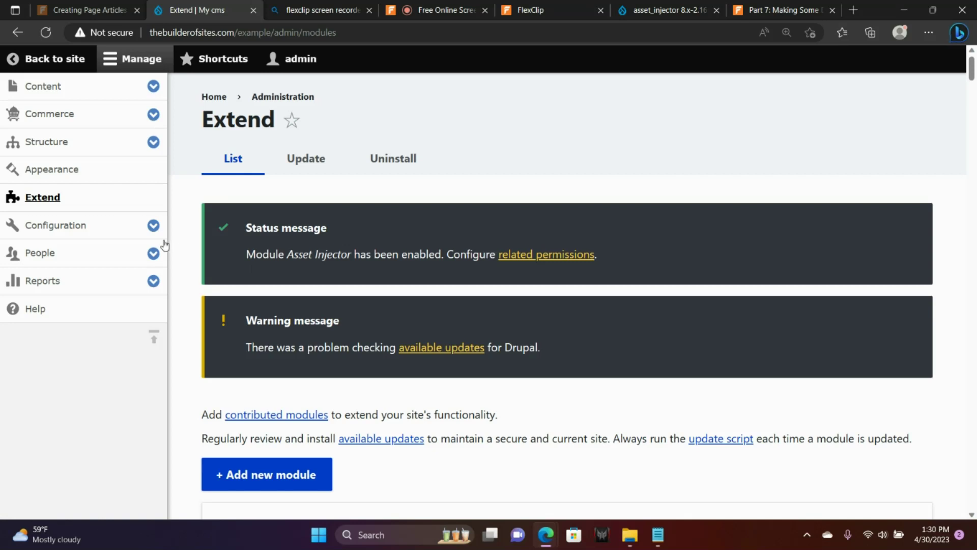
- Go to Configuration › Development › Asset Injector and open the empty CSS Injector list
left_click(66, 232)
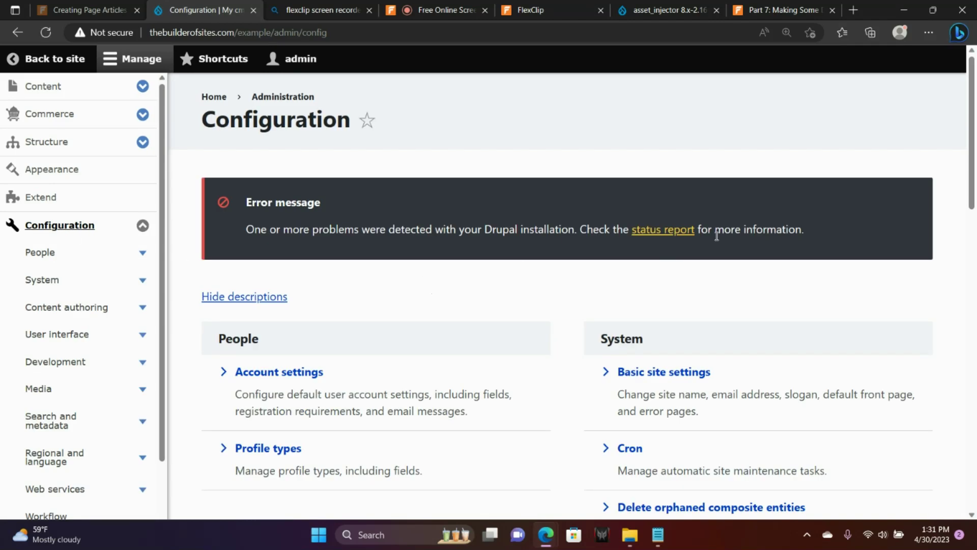
left_click_drag(974, 125, 973, 297)
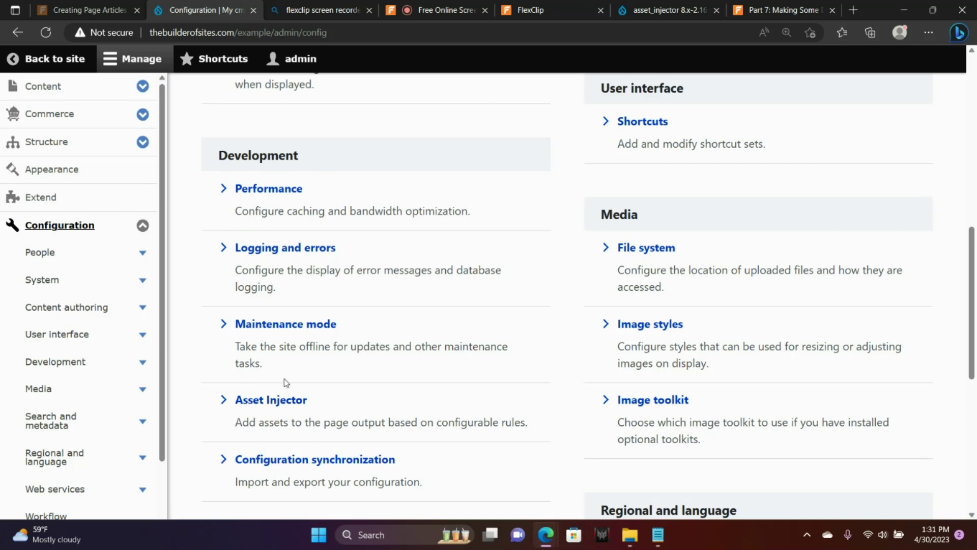
left_click(264, 402)
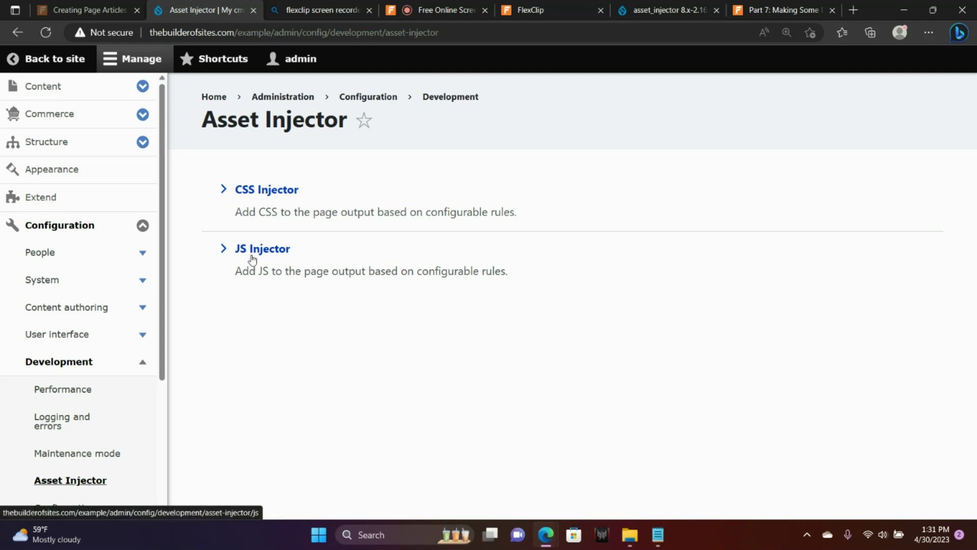
left_click(270, 190)
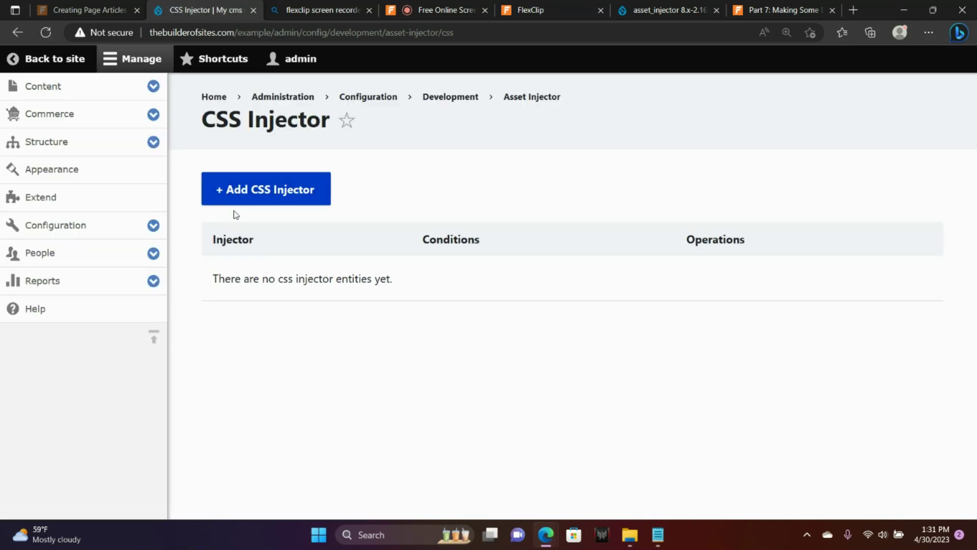
- Create a new CSS injector with the label 'All Pages', then move to its Code area
left_click(256, 190)
left_click(258, 196)
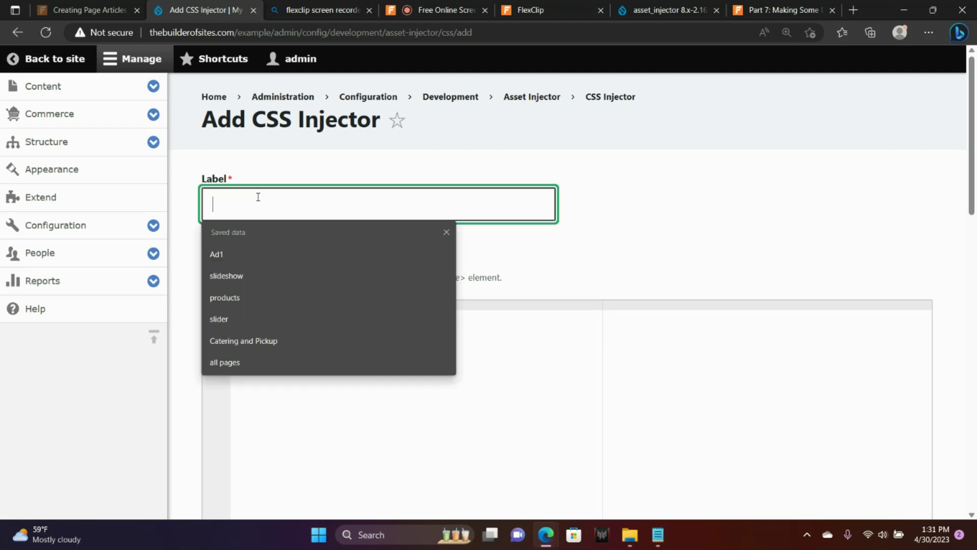
key("Caps_Lock")
type("A")
key("Caps_Lock")
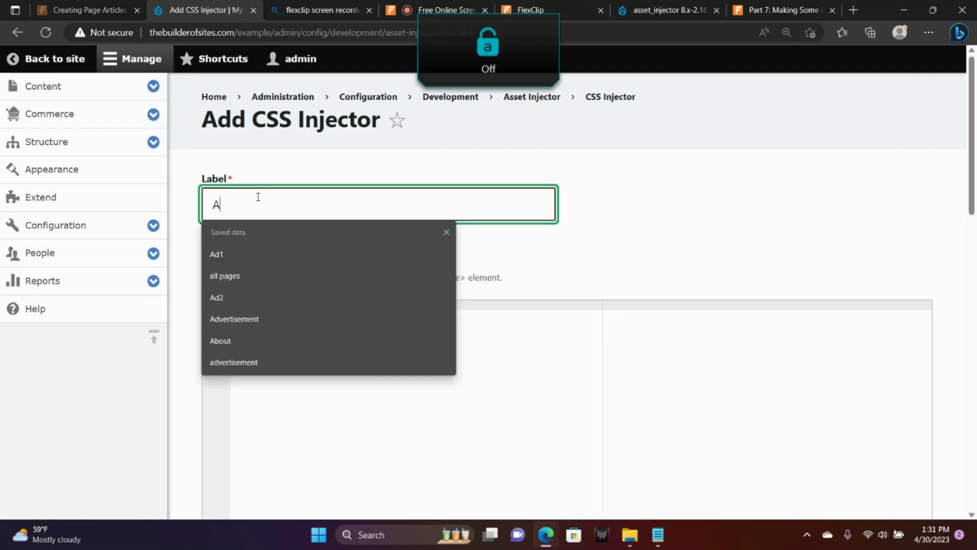
type("ll")
key("Caps_Lock")
type("P")
key("Caps_Lock")
type("ages")
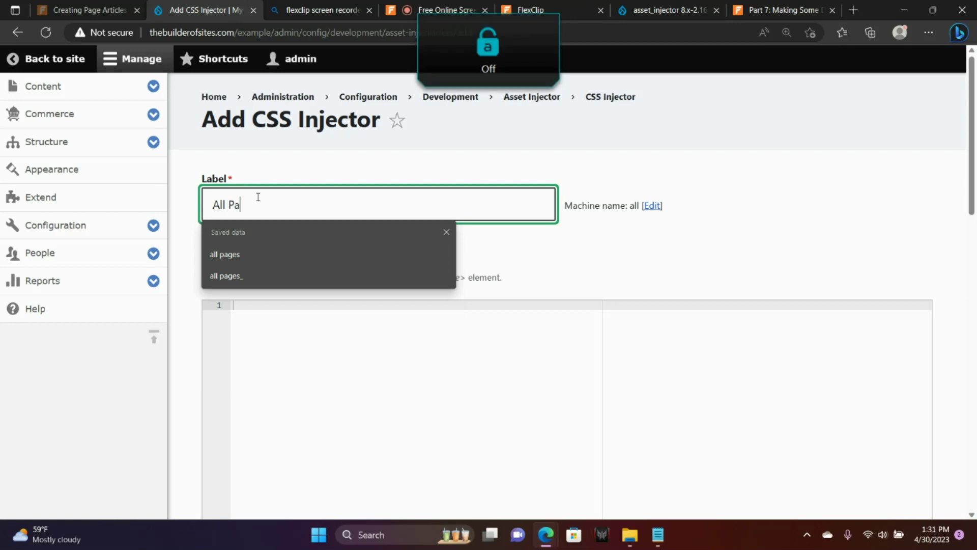
left_click(512, 258)
left_click_drag(973, 191, 973, 238)
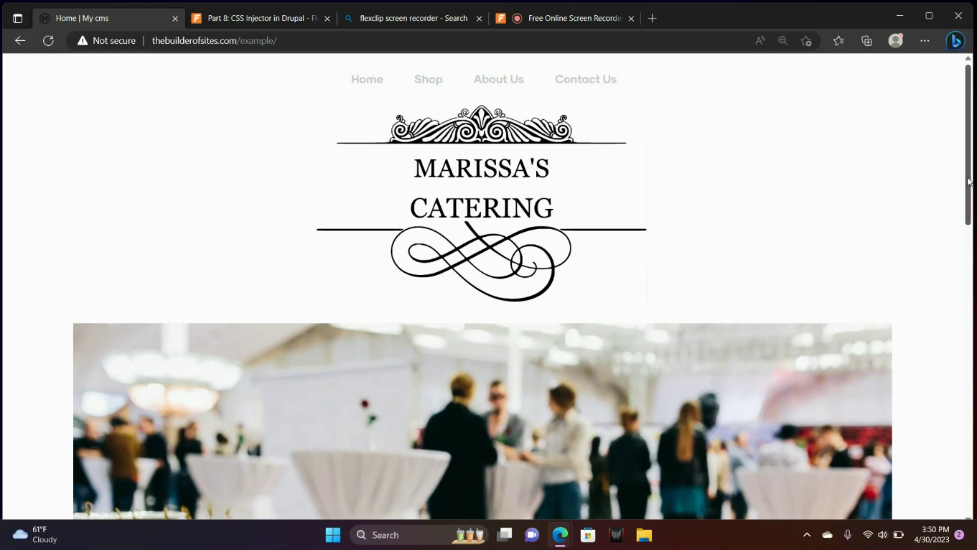
- Scroll through the catering front page, then narrow the browser window to show its mobile layout
left_click_drag(968, 182, 968, 543)
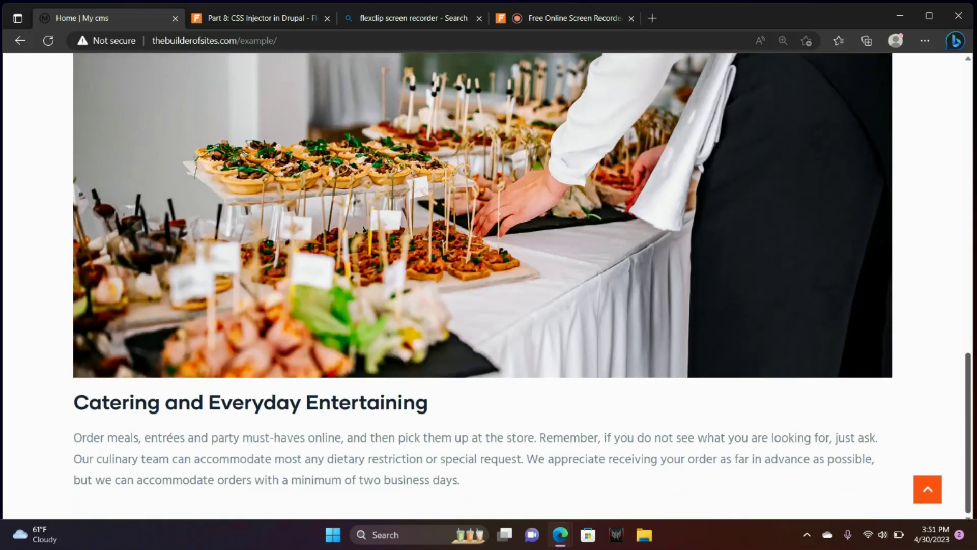
left_click_drag(968, 542, 954, 111)
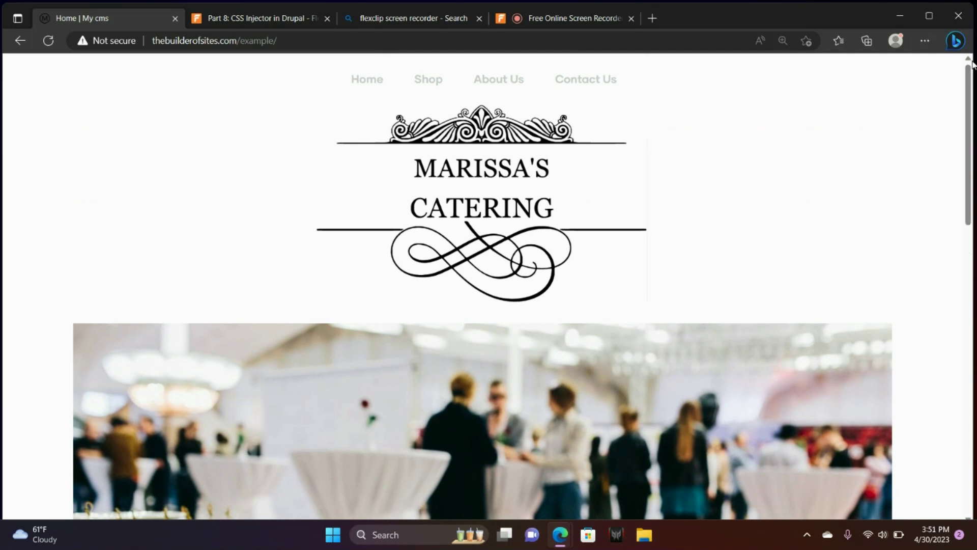
left_click_drag(970, 60, 302, 85)
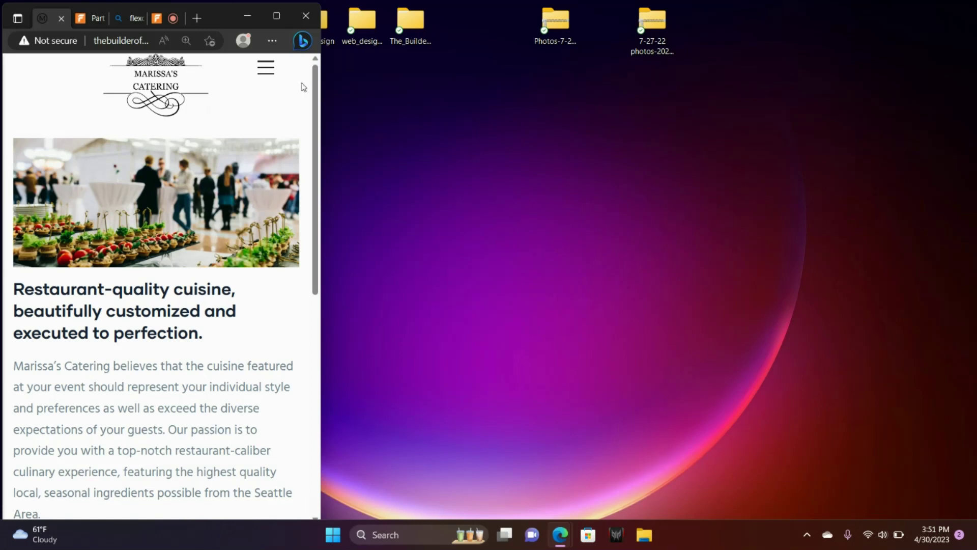
- Inspect the narrow mobile layout of the front page, then maximize the browser again
mouse_move(316, 88)
left_mouse_down()
mouse_move(301, 366)
mouse_move(320, 348)
mouse_move(310, 79)
left_mouse_up()
left_click(285, 17)
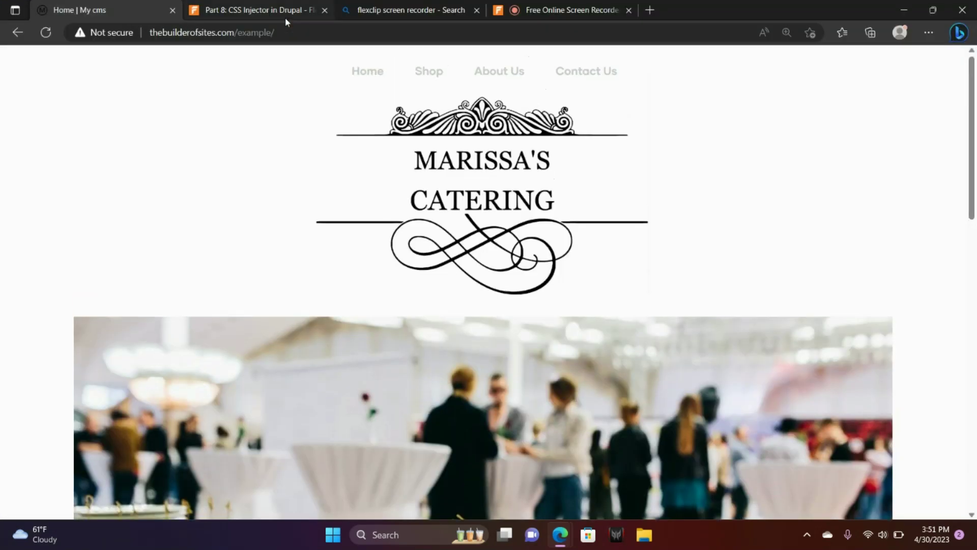
- Go to the site's user/login page and log in as the administrator
left_click(308, 36)
left_click(308, 36)
type("u")
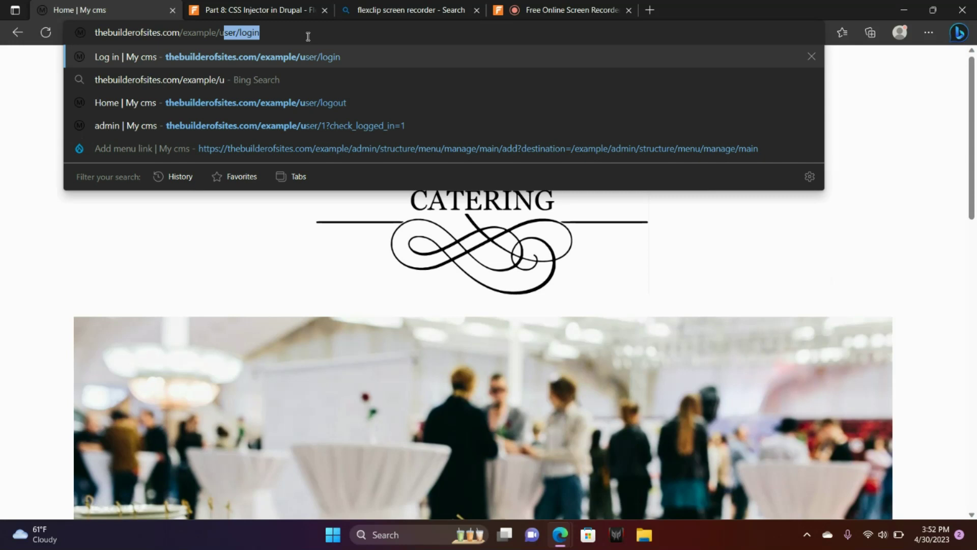
key("Return")
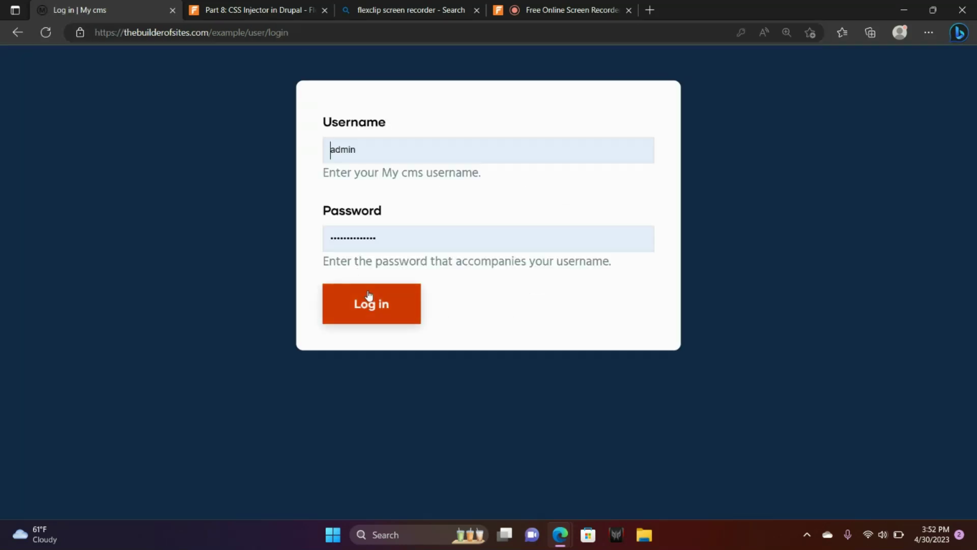
left_click(369, 295)
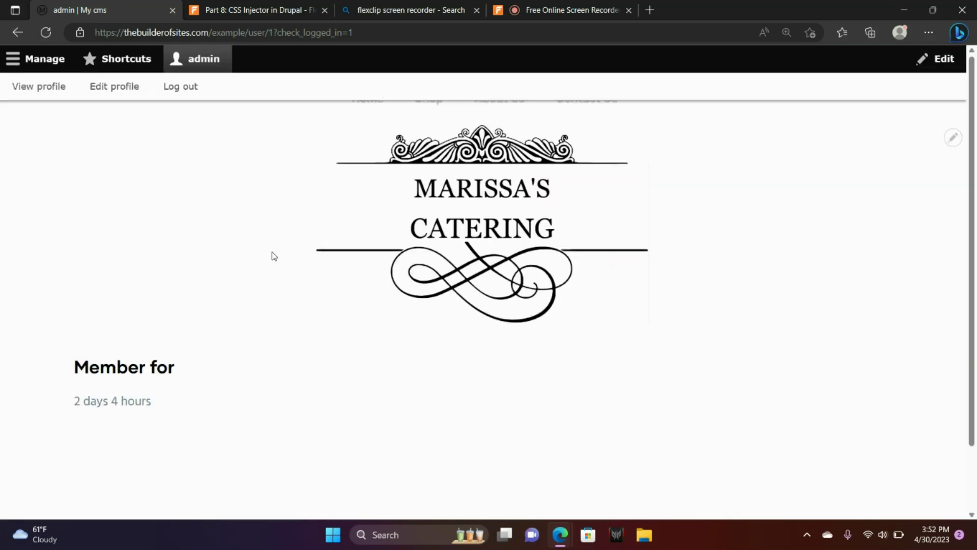
- Use Clear all caches on the Performance page under Configuration › Development
left_click(16, 66)
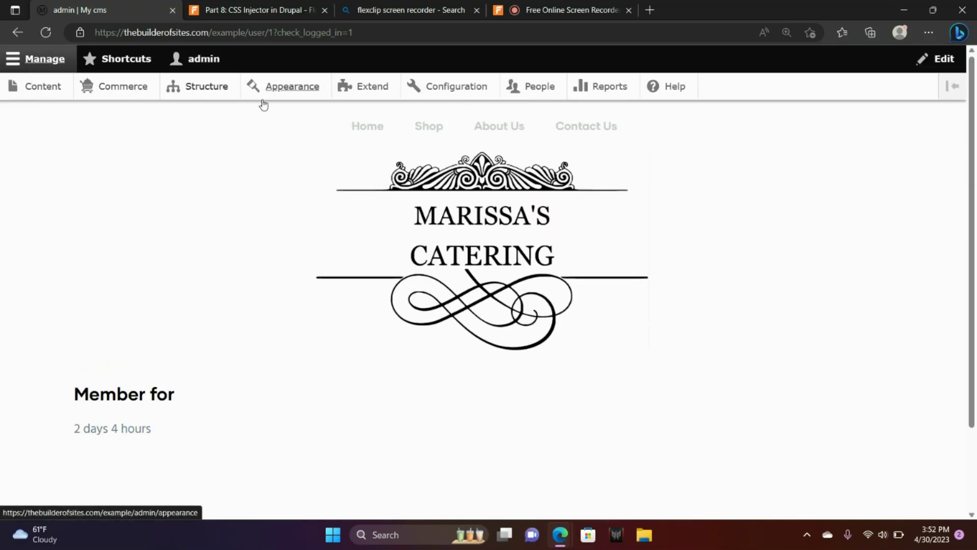
left_click(418, 85)
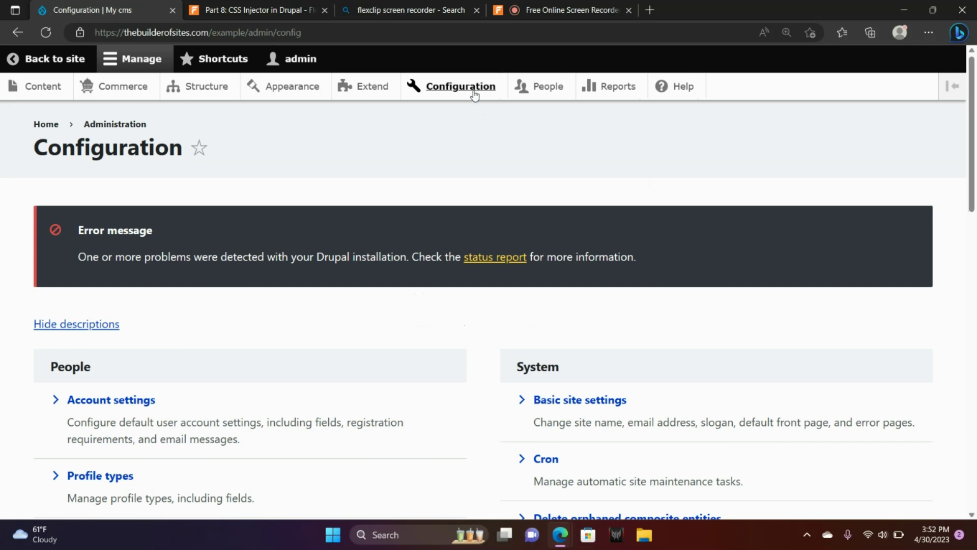
left_click_drag(969, 106, 969, 200)
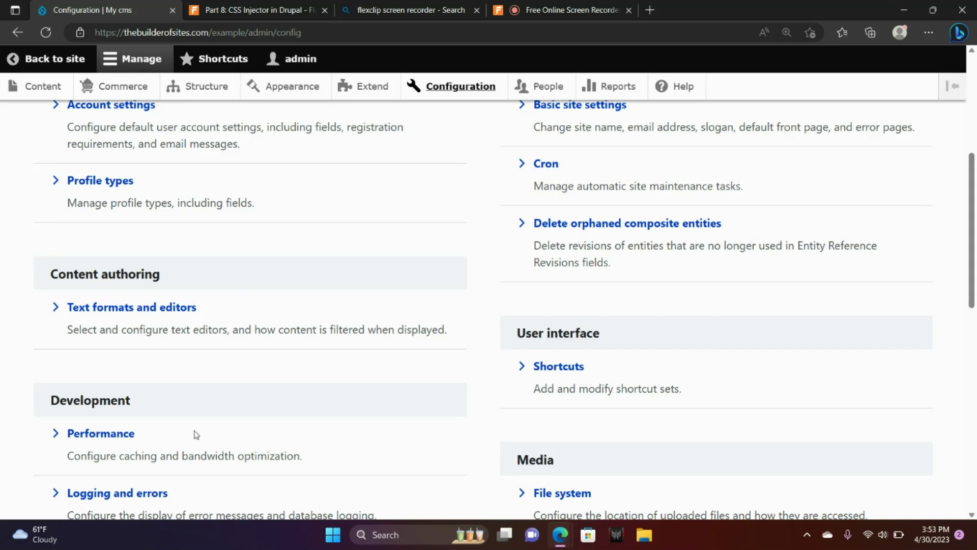
left_click(109, 437)
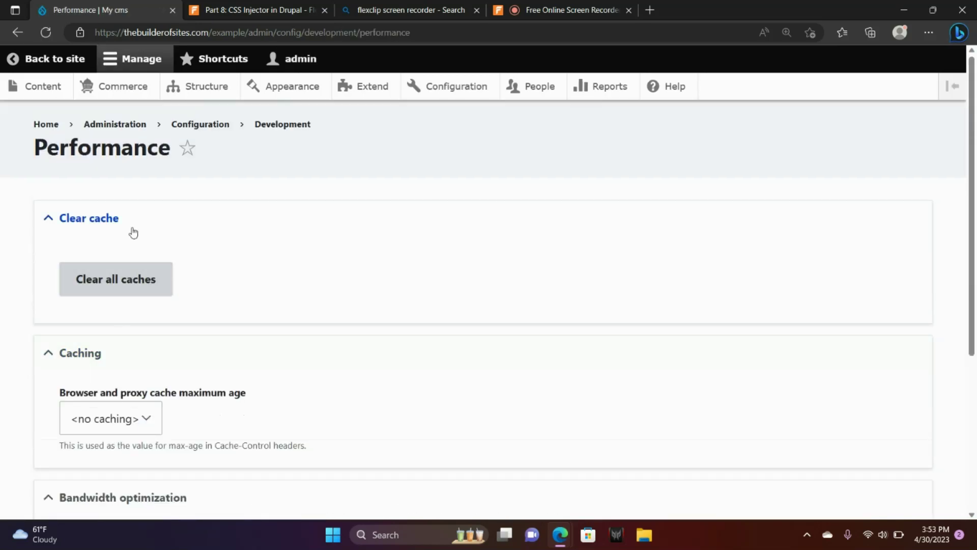
left_click(123, 273)
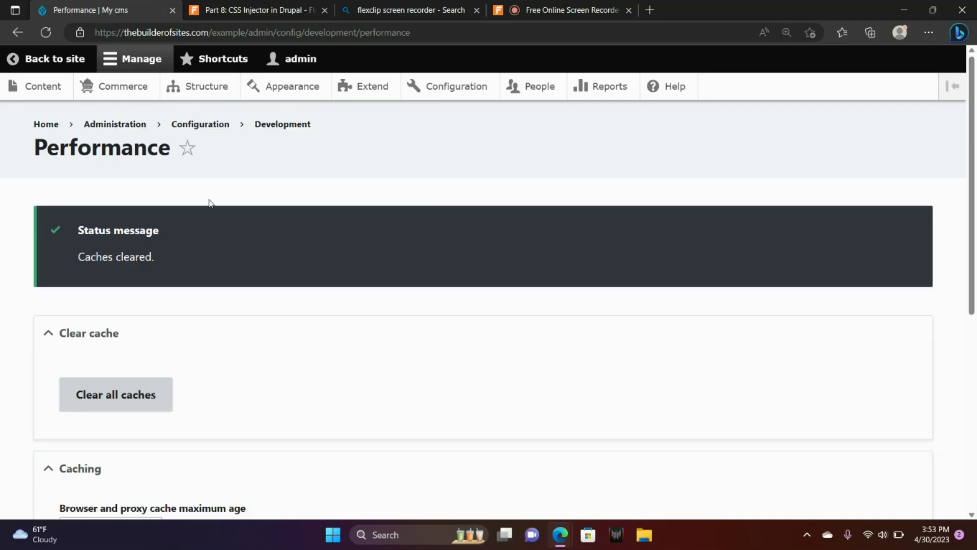
left_click(422, 87)
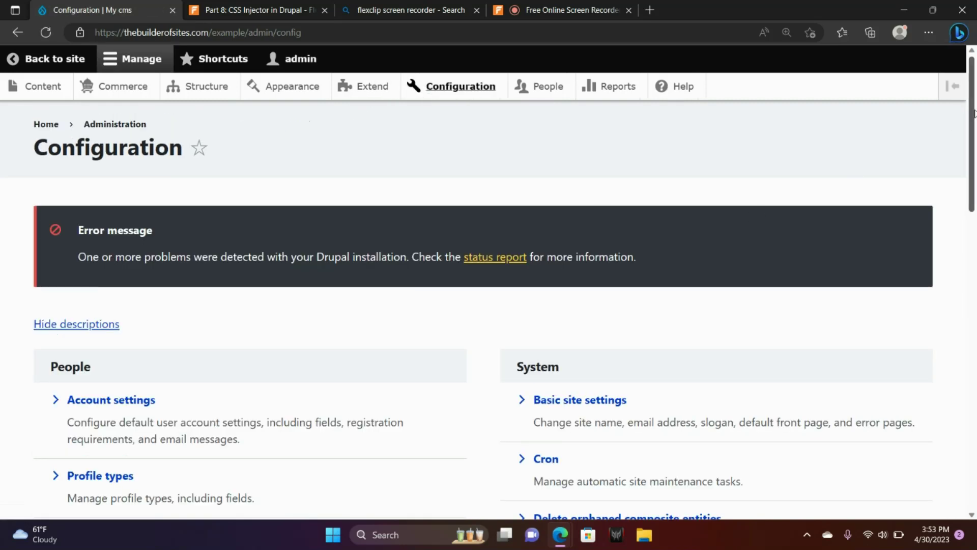
- Open the All Pages CSS injector's edit form, scroll its code, then go back to the injector list
left_click_drag(973, 113, 966, 283)
left_click(99, 394)
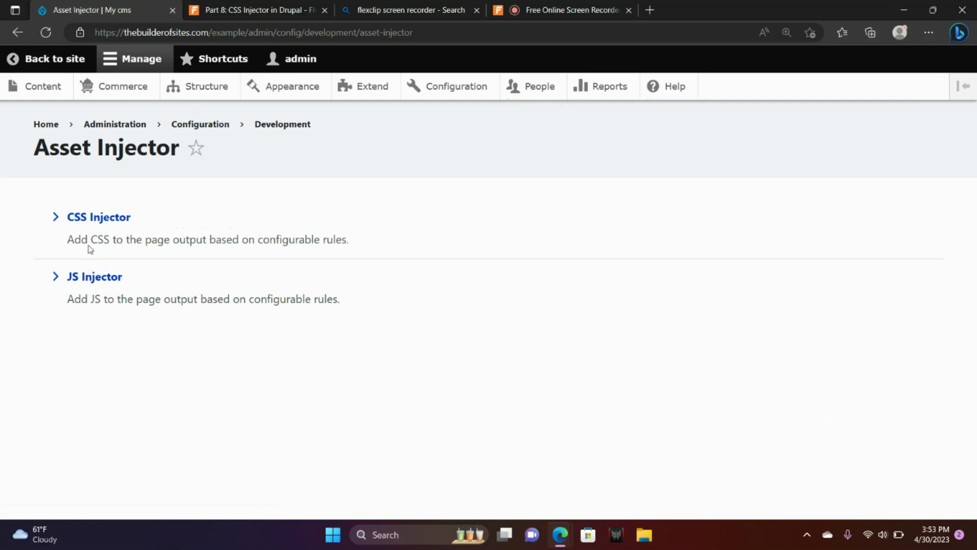
left_click(96, 220)
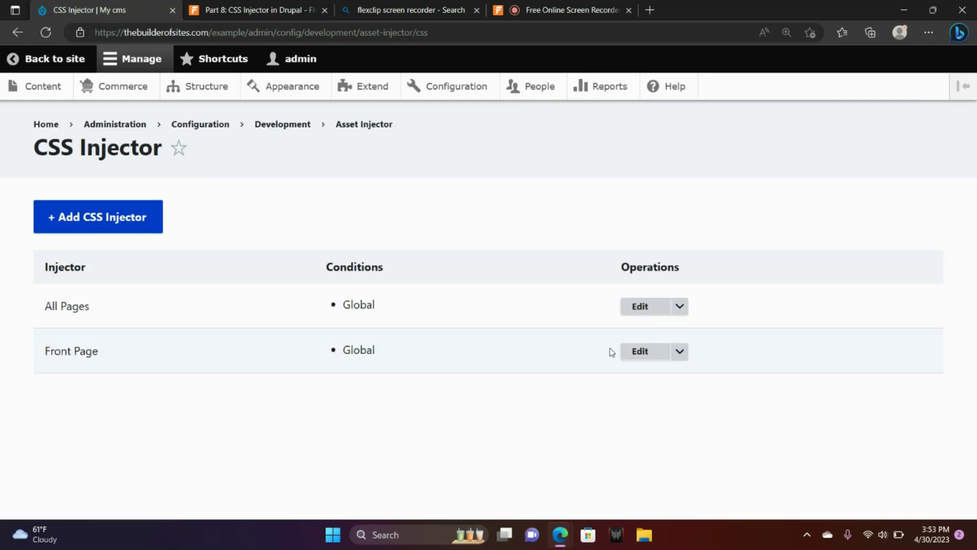
left_click(636, 306)
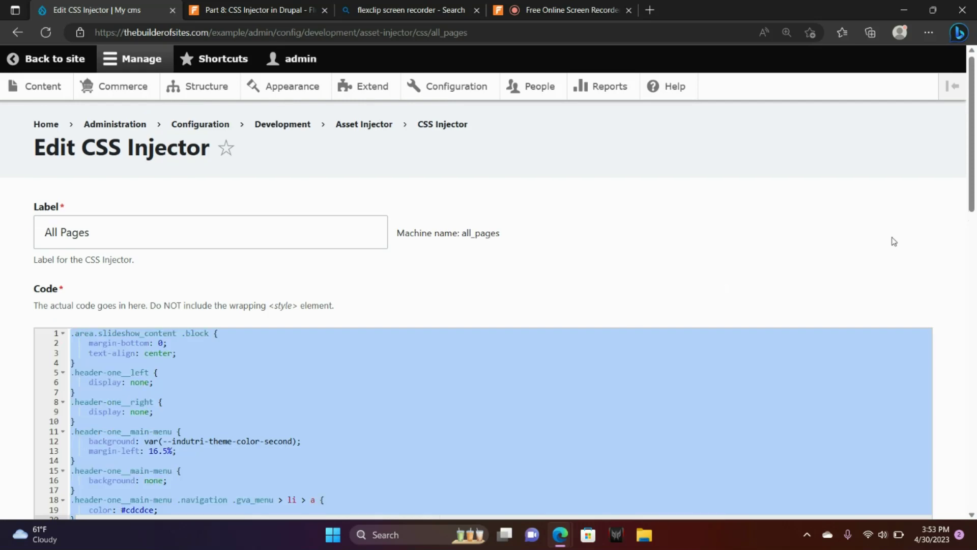
left_click_drag(972, 163, 973, 198)
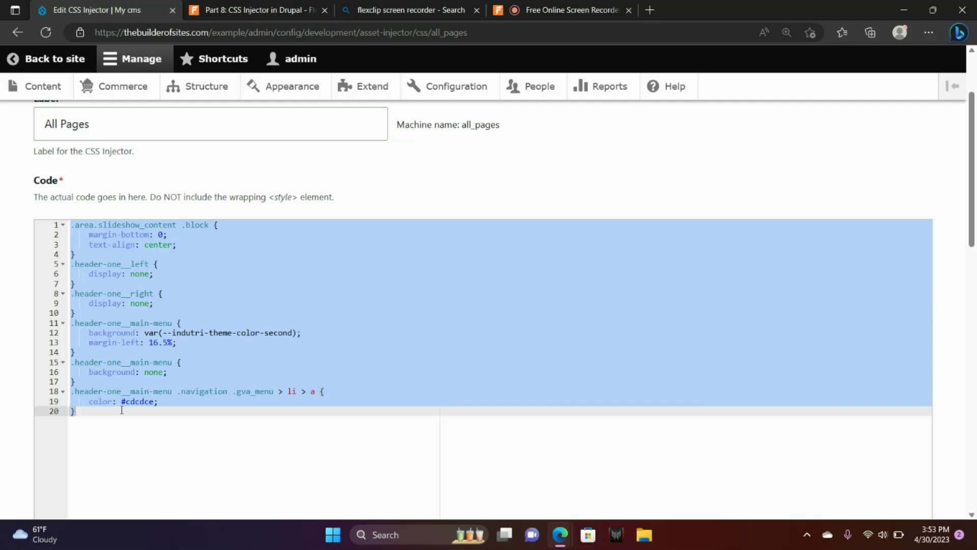
left_click(18, 32)
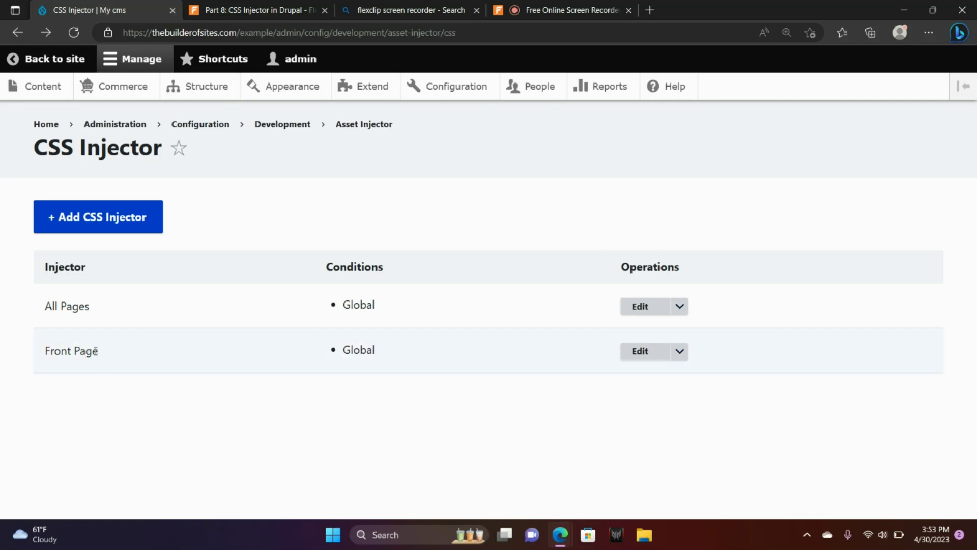
- Edit the Front Page CSS injector and scroll past its code to the Conditions section
left_click(643, 360)
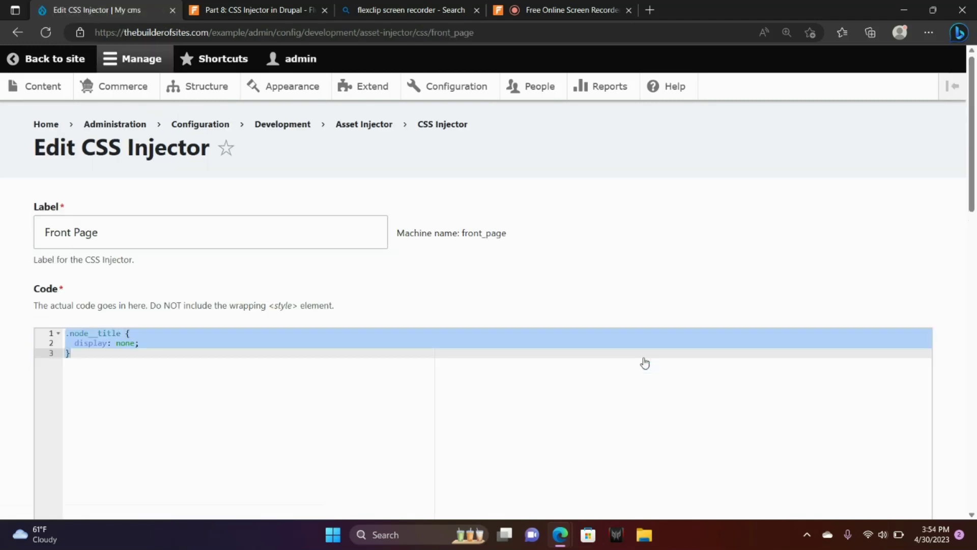
left_click_drag(971, 131, 974, 187)
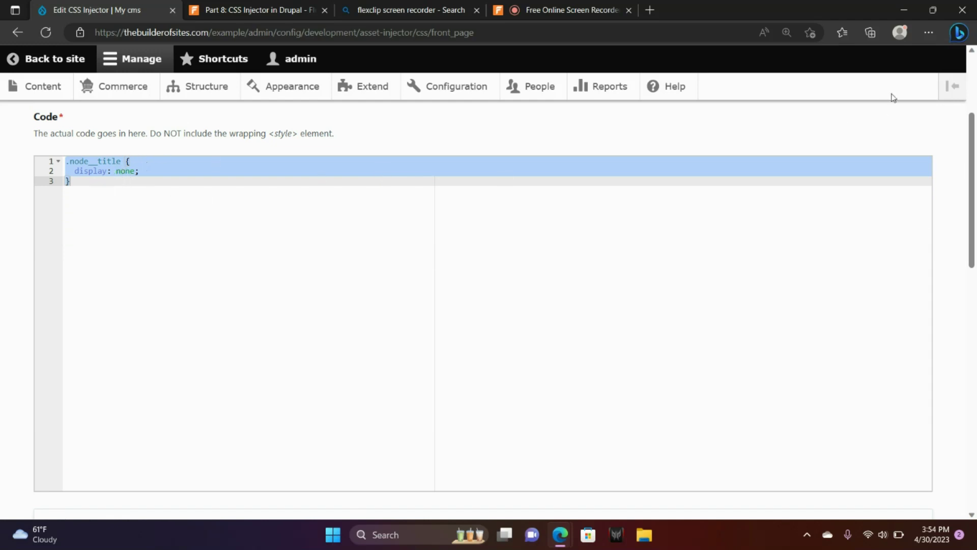
left_click_drag(973, 145, 975, 298)
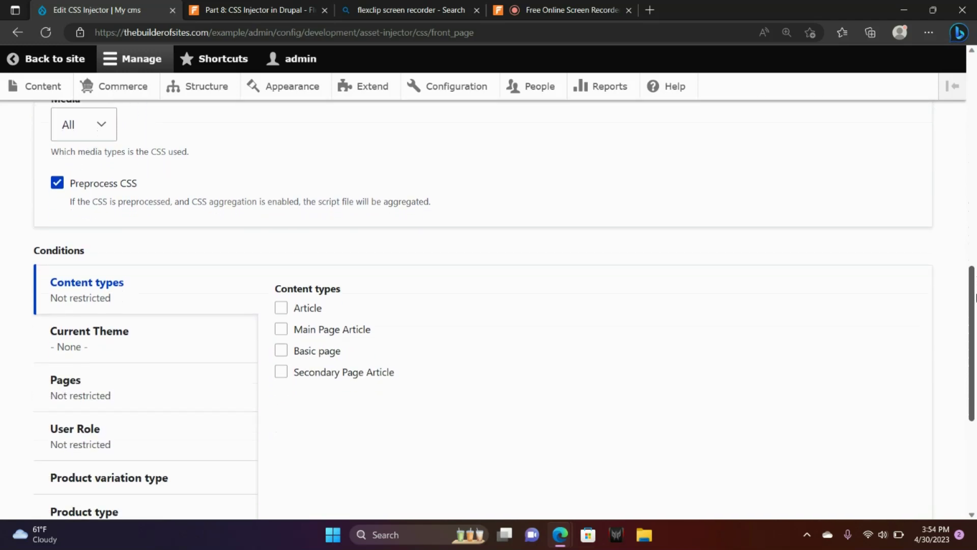
- Set the Front Page injector's Pages condition to <front> and save, continuing to edit
left_click(174, 399)
left_click(362, 346)
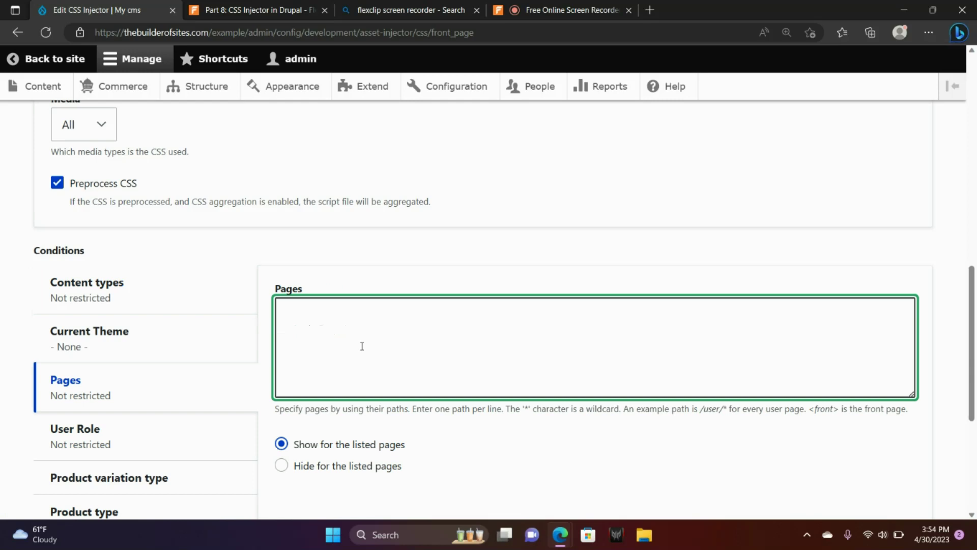
type("<front>")
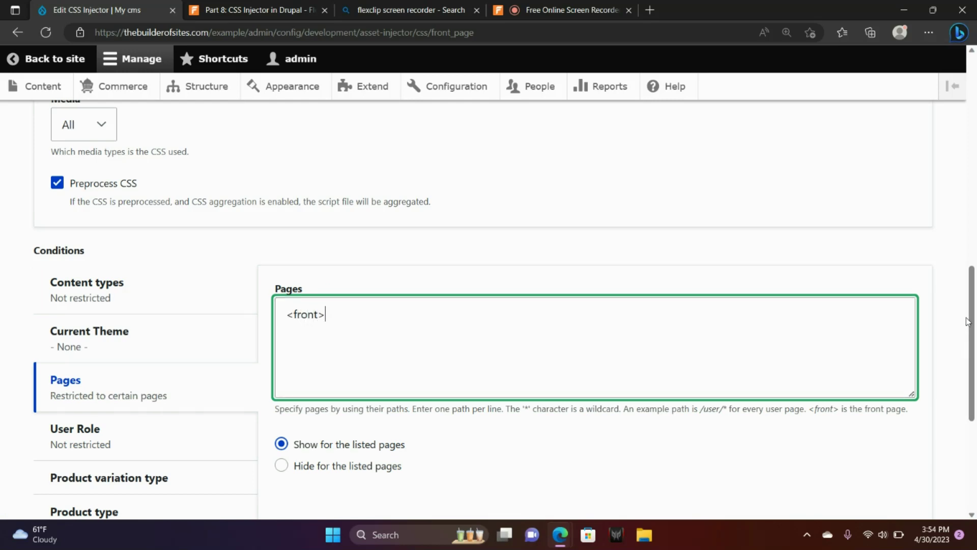
left_click_drag(972, 313, 969, 407)
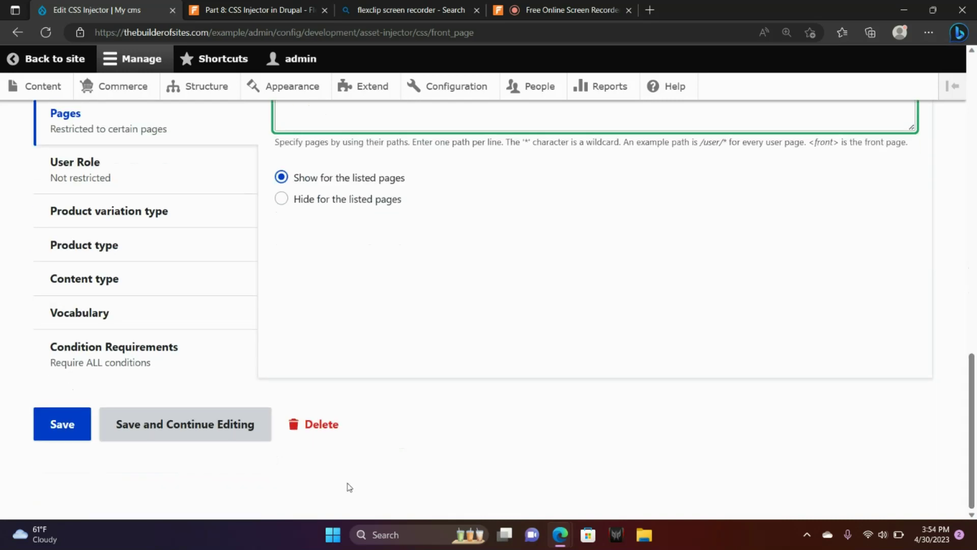
left_click(216, 429)
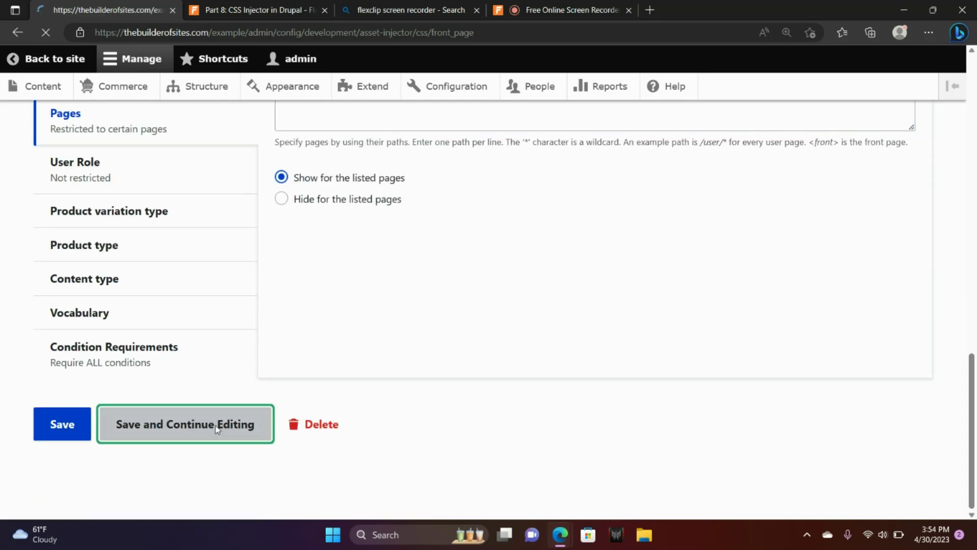